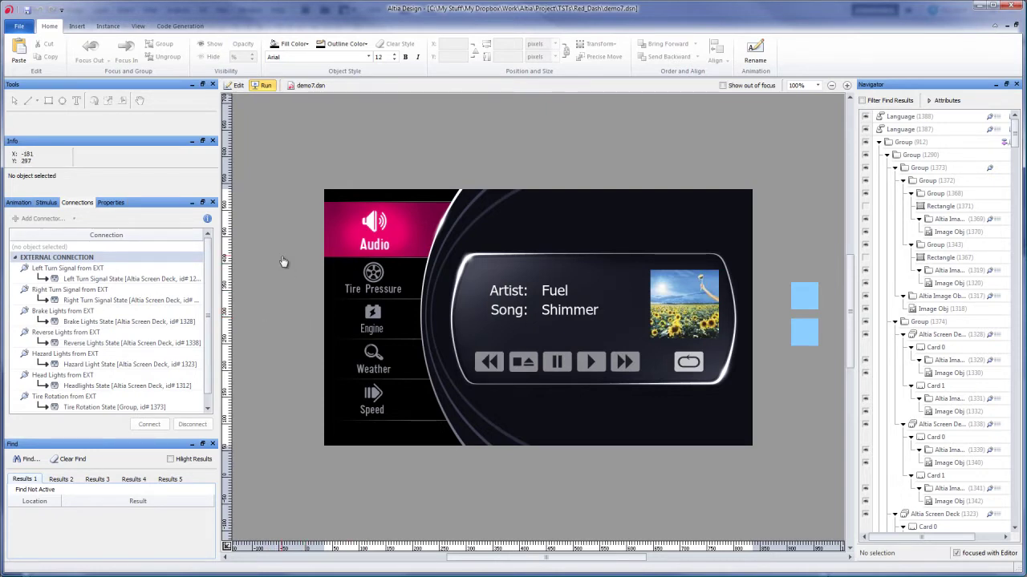
- Preview the dashboard's Tire Pressure, Engine, Weather, Speed and Audio screens in the running design
left_click(357, 283)
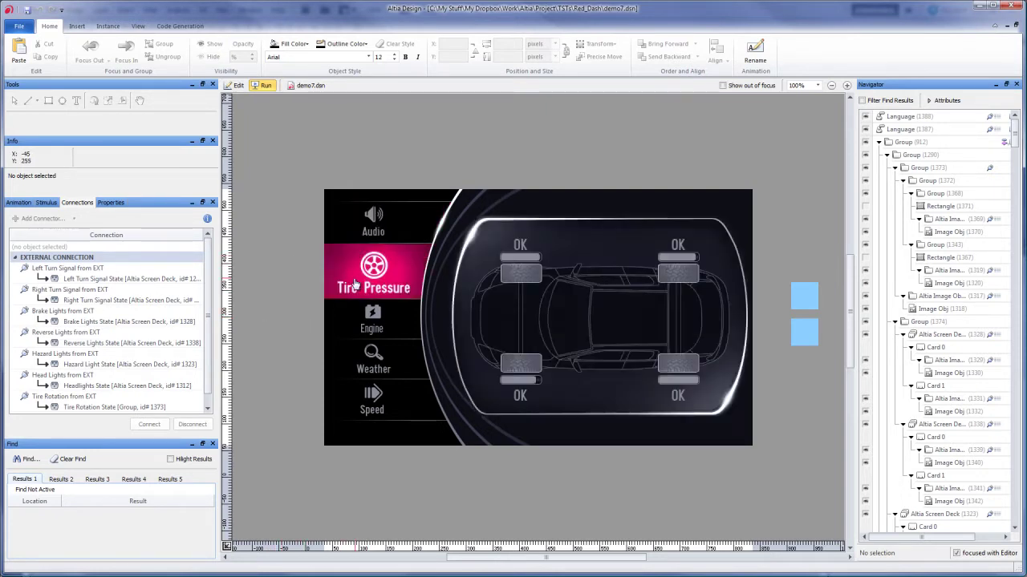
left_click(373, 325)
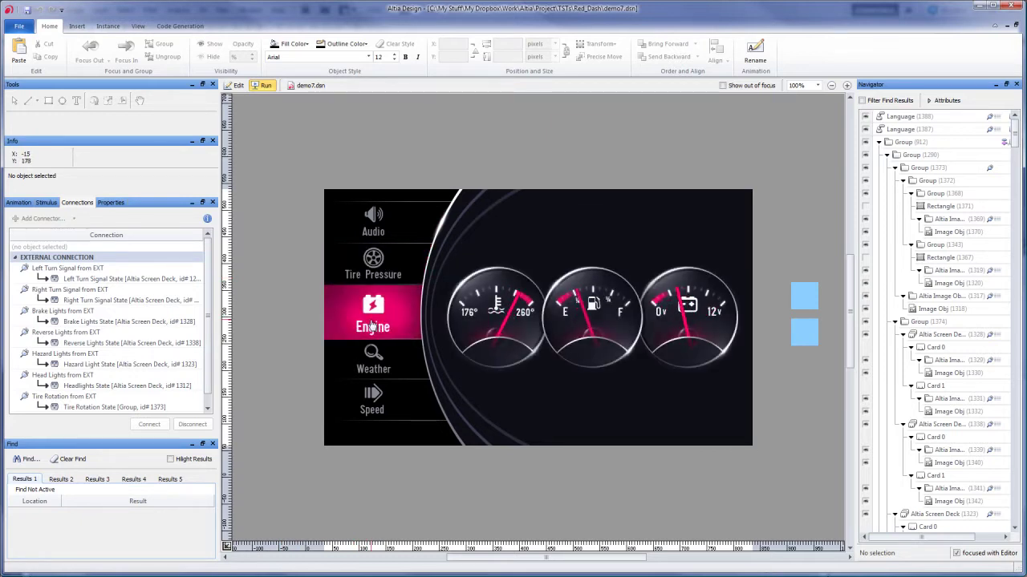
left_click(497, 328)
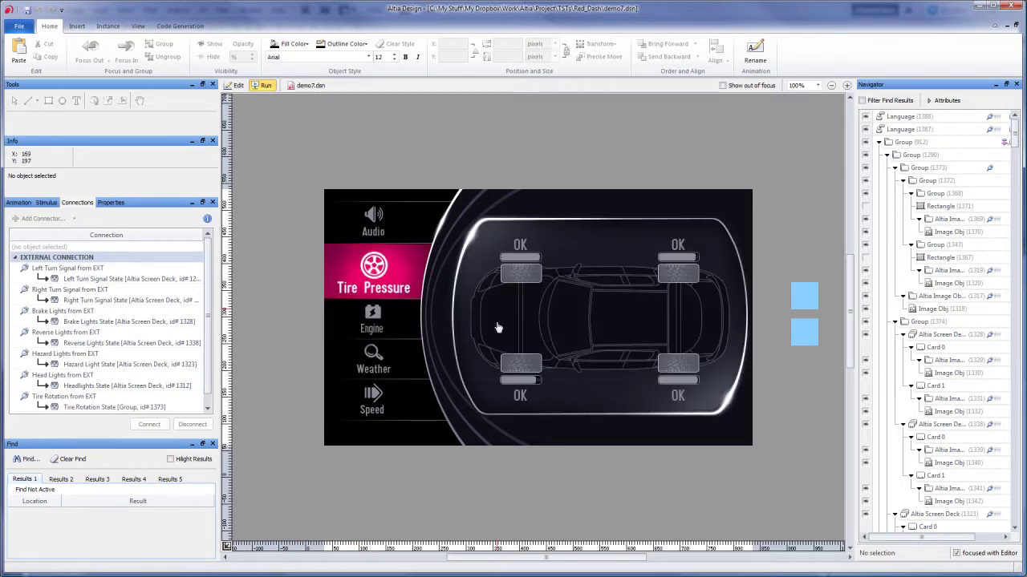
left_click(683, 365)
left_click(401, 366)
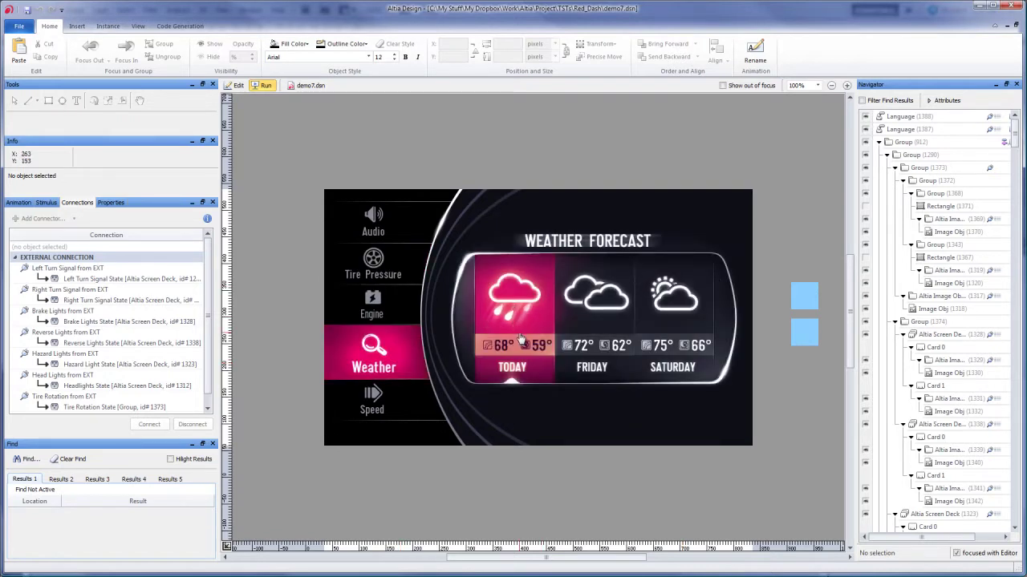
left_click(409, 399)
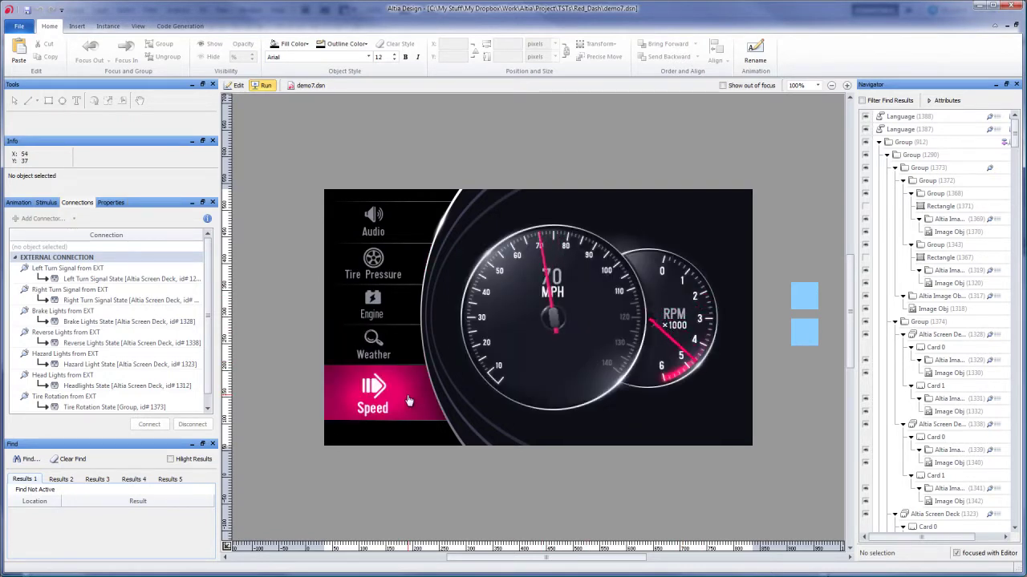
left_click(385, 353)
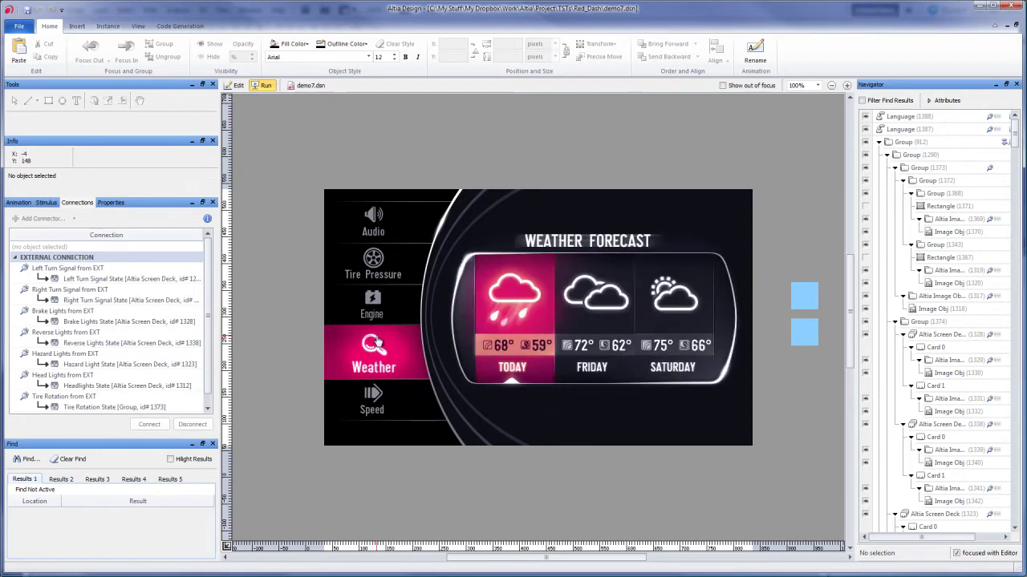
left_click(382, 295)
left_click(384, 266)
left_click(386, 223)
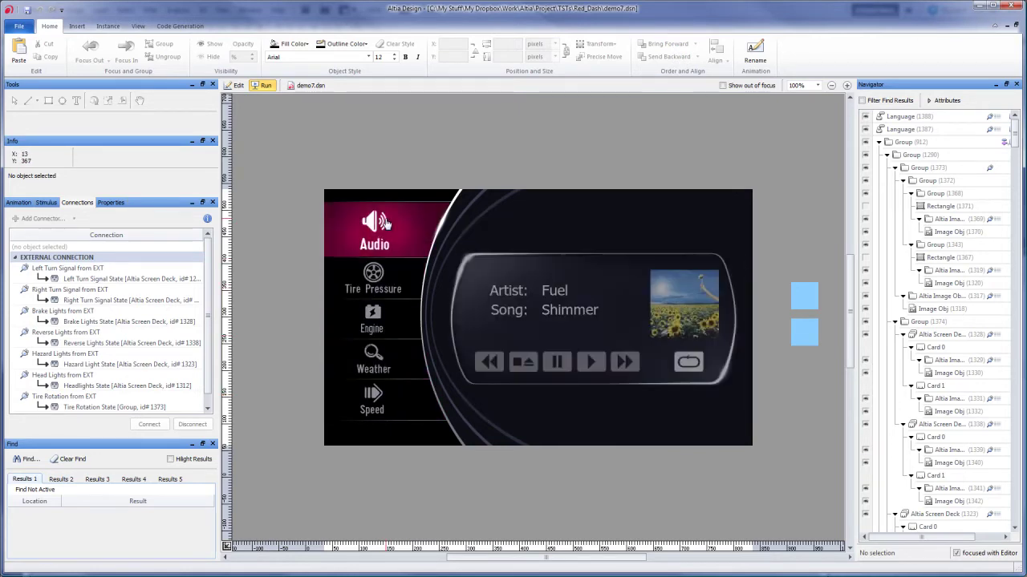
- Test the language switching of the Audio screen between French and English, ending on English
left_click(807, 335)
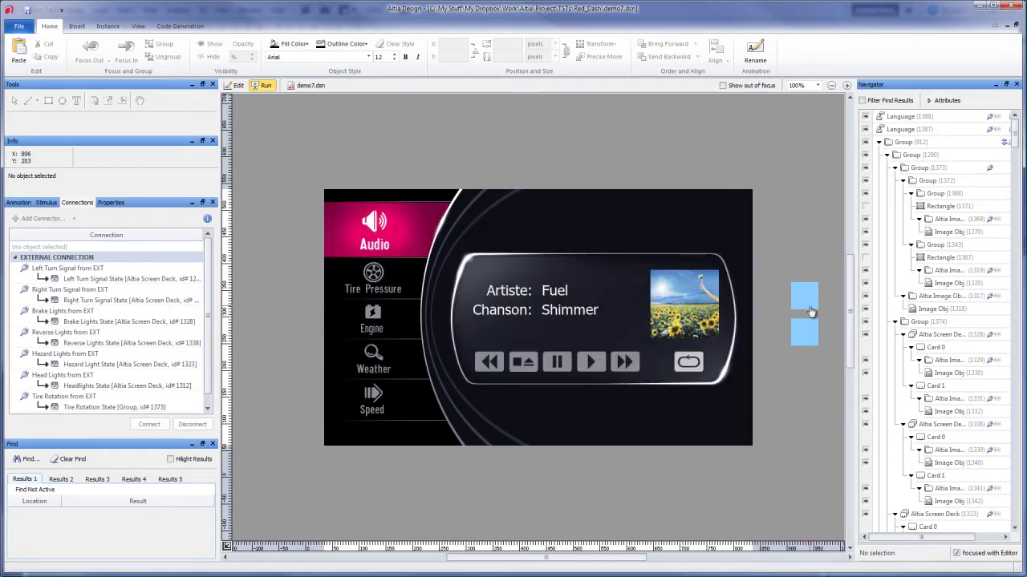
left_click(812, 304)
left_click(813, 337)
left_click(806, 295)
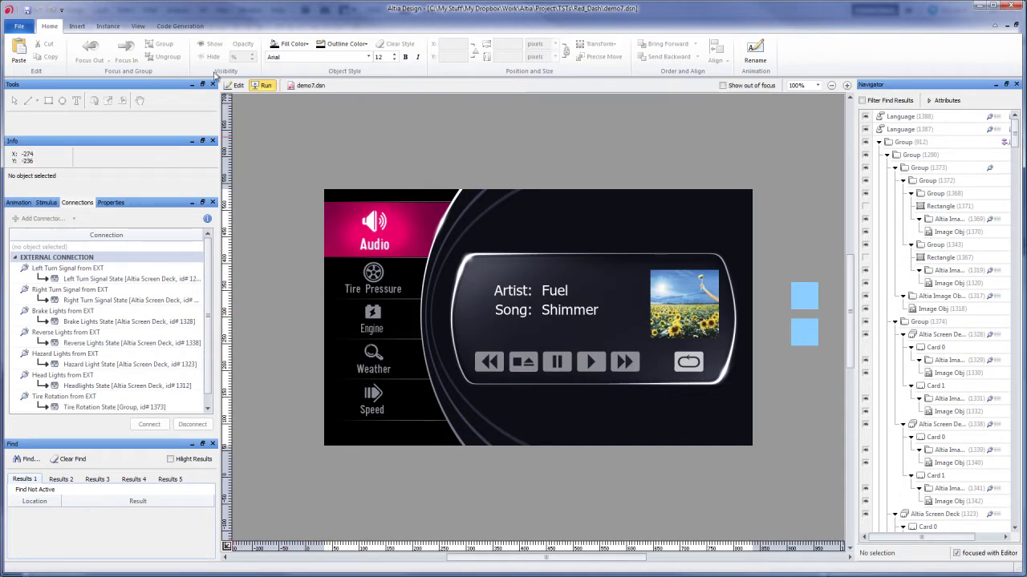
- Generate source code for the Freescale i.MX6 OpenGL ES 2.0 (v1.0.0) target and close the output dialog
left_click(168, 25)
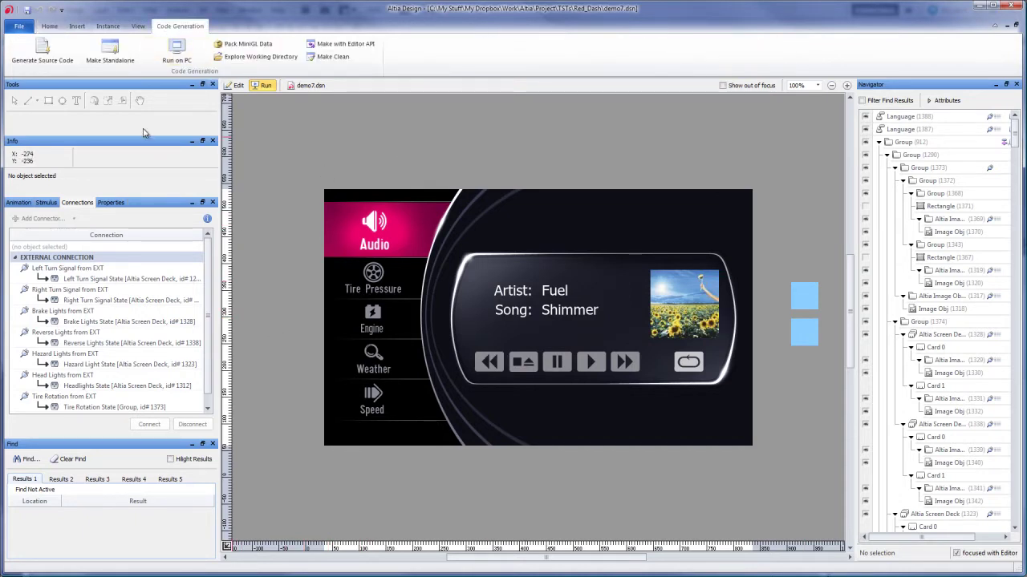
left_click(40, 49)
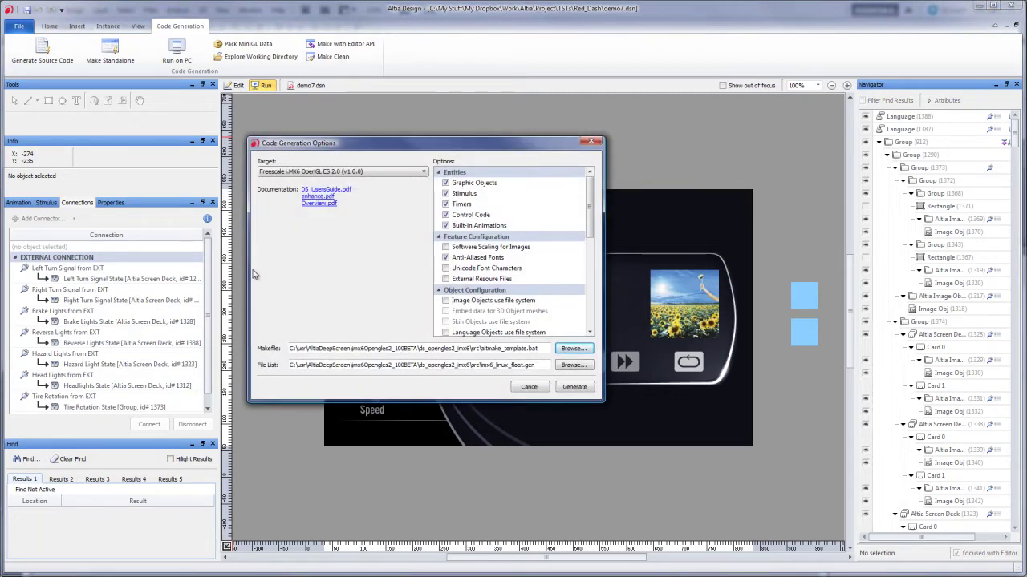
left_click(305, 174)
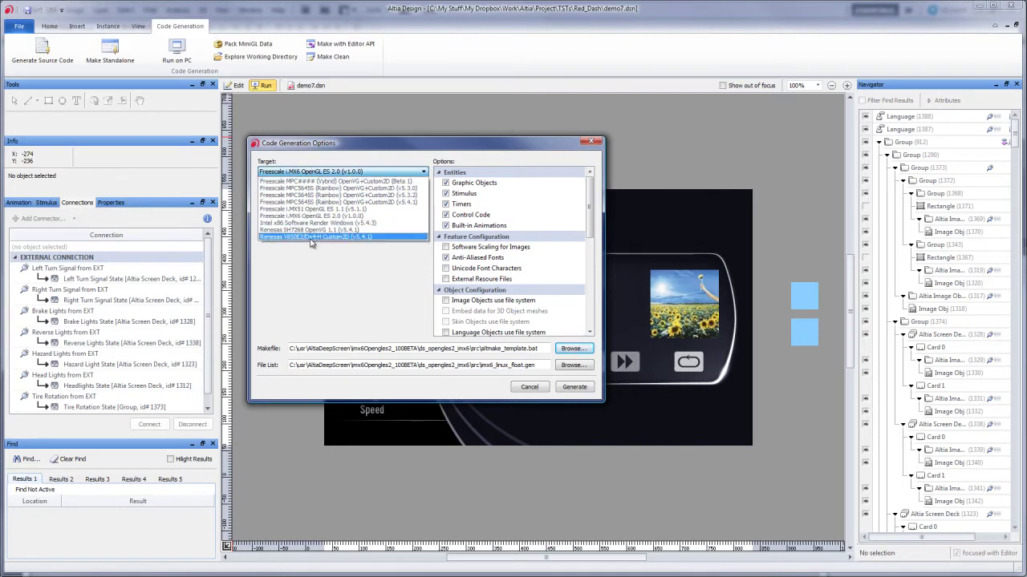
left_click(322, 173)
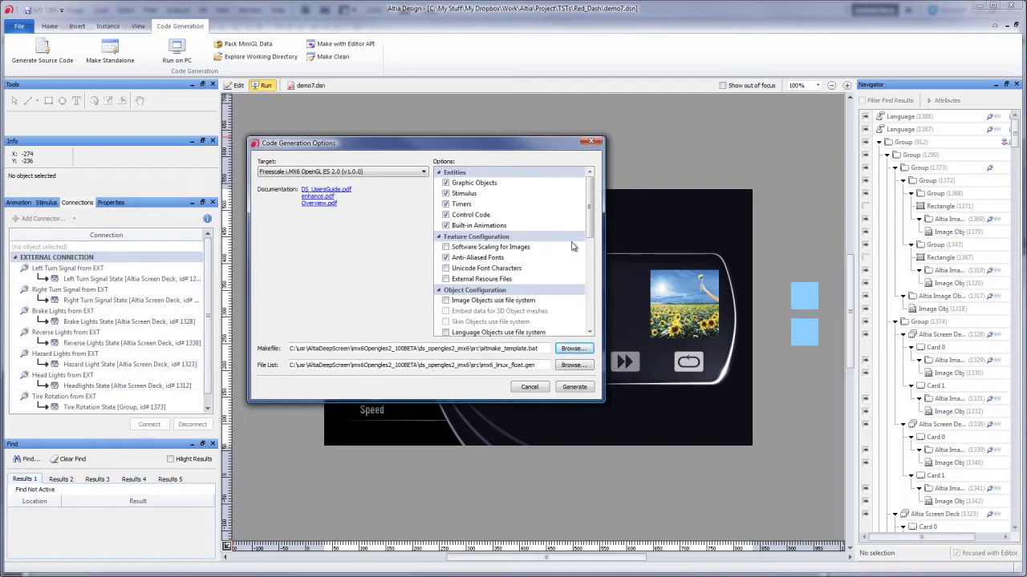
mouse_move(590, 210)
left_mouse_down()
mouse_move(590, 297)
mouse_move(590, 200)
left_mouse_up()
left_click(585, 390)
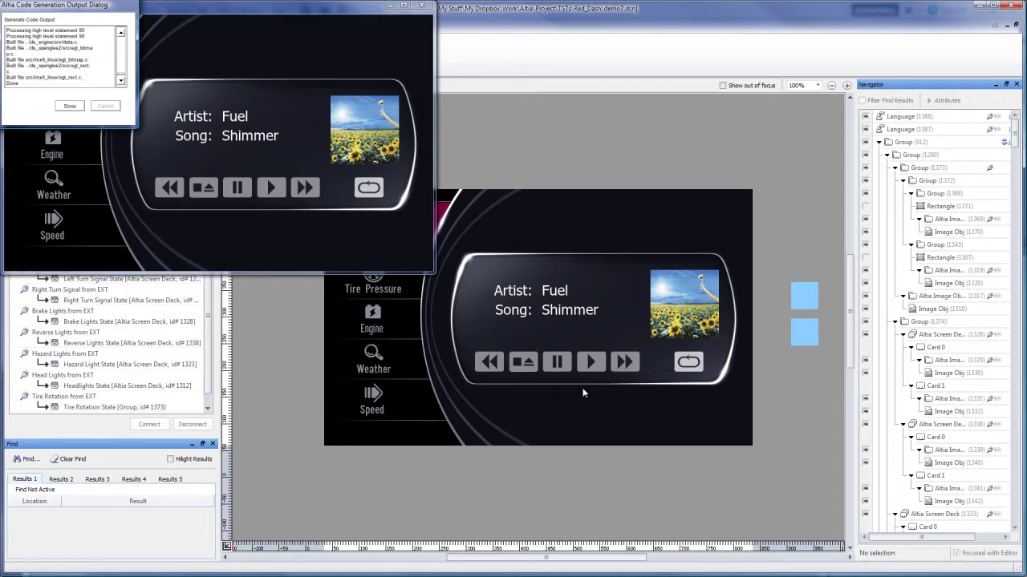
left_click(72, 107)
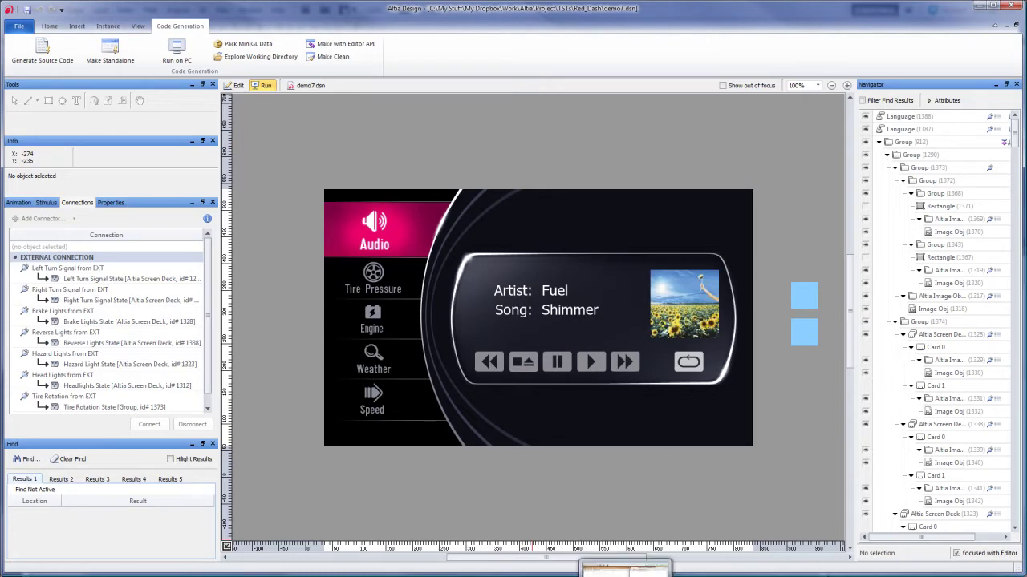
- Switch to the Ubuntu virtual machine in VMware Player and run ./altmake.bat in the Red_Dash terminal
left_click(626, 571)
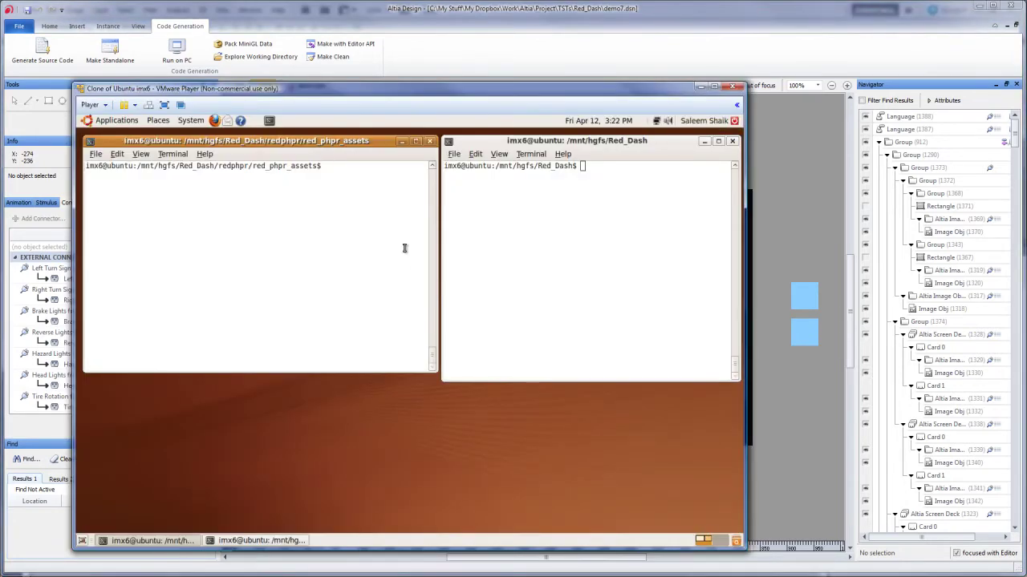
left_click(569, 246)
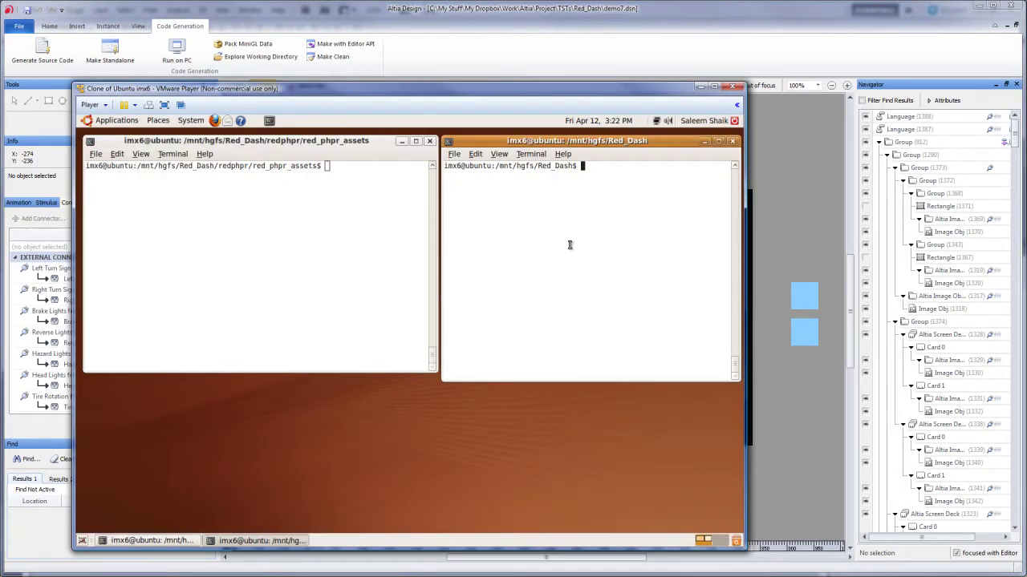
type("./altmake.bat")
key("Return")
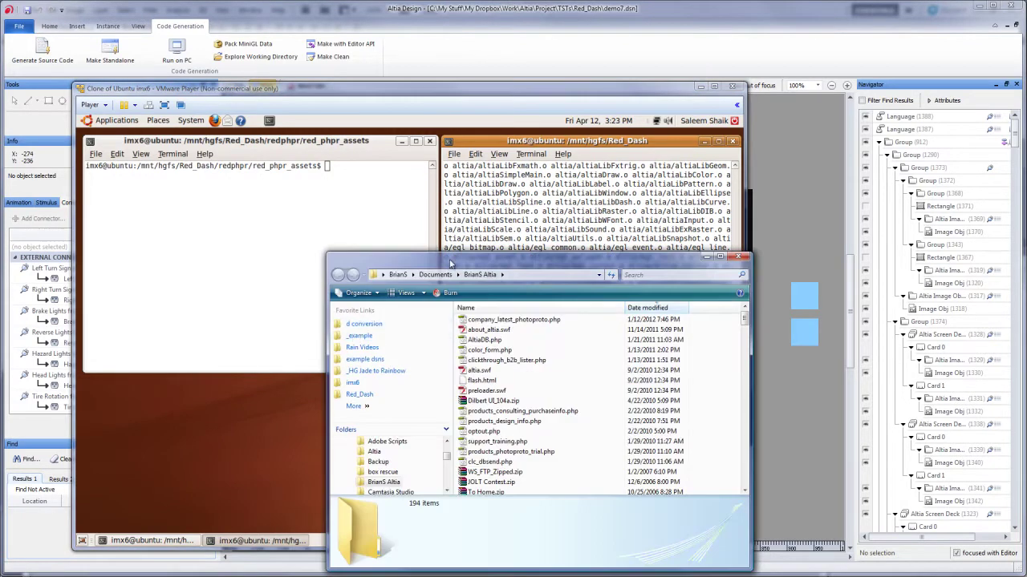
- In Windows Explorer, examine the files in Red_Dash's altia subfolder and sort the Red_Dash folder by date modified
left_click_drag(449, 255, 454, 166)
left_click(393, 298)
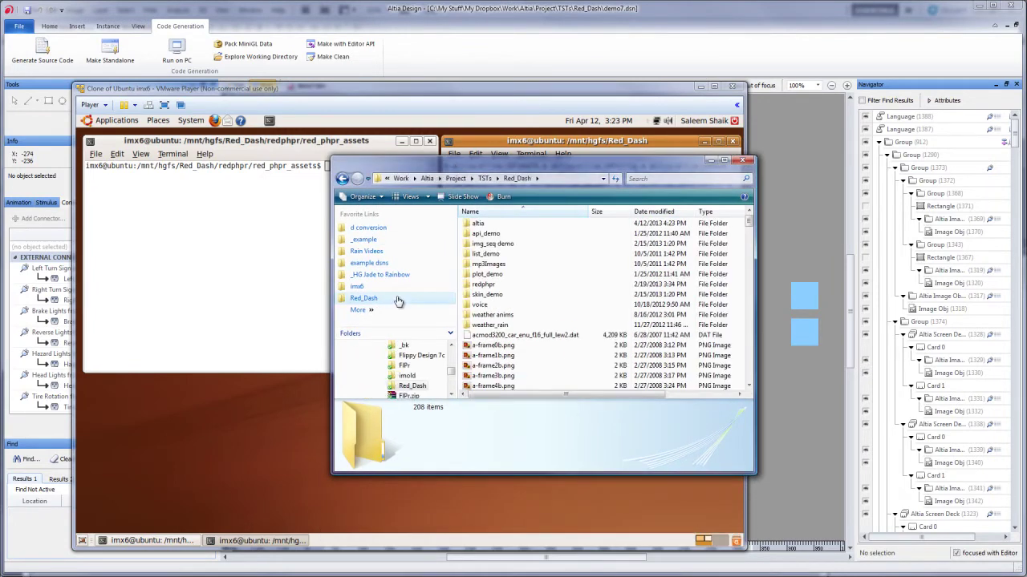
double_click(491, 225)
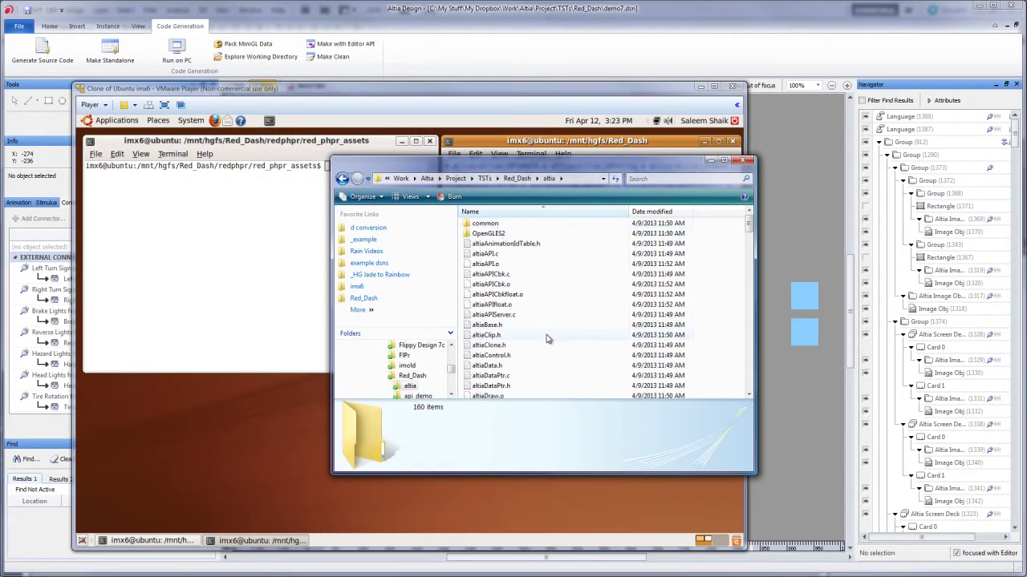
scroll(546, 339, "down", 20)
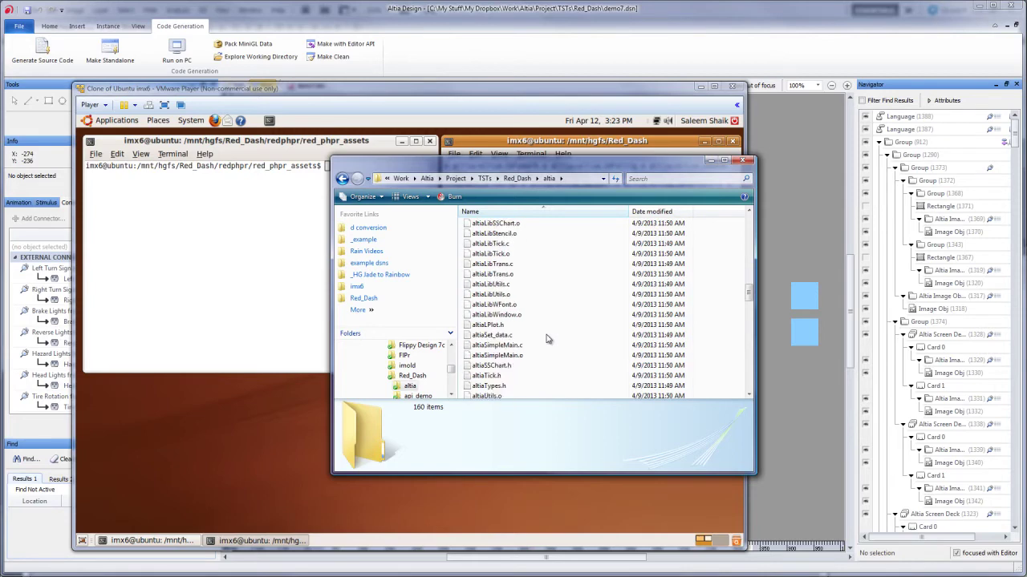
scroll(545, 339, "down", 6)
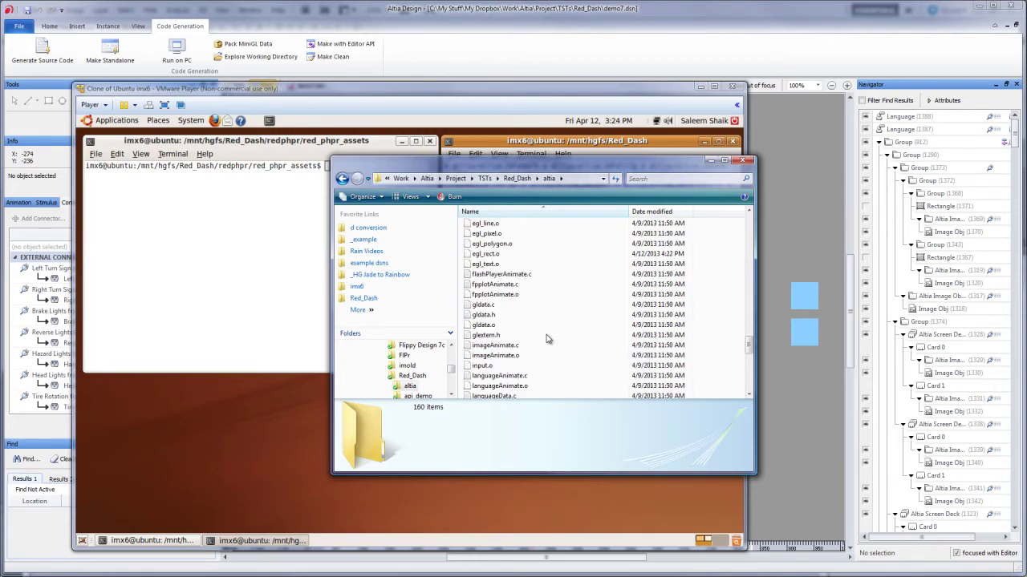
left_click(523, 180)
left_click_drag(516, 169, 504, 208)
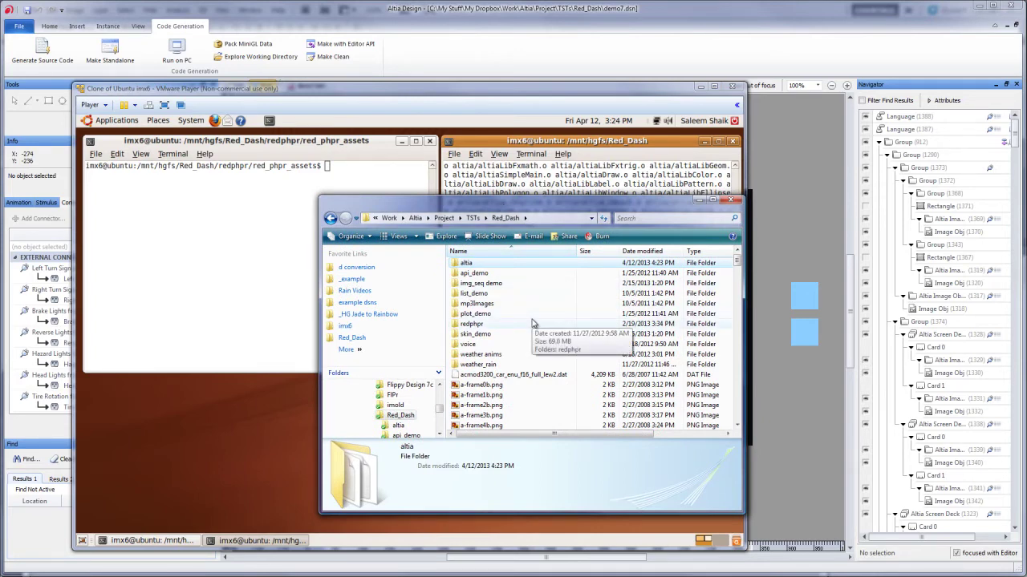
left_click(645, 251)
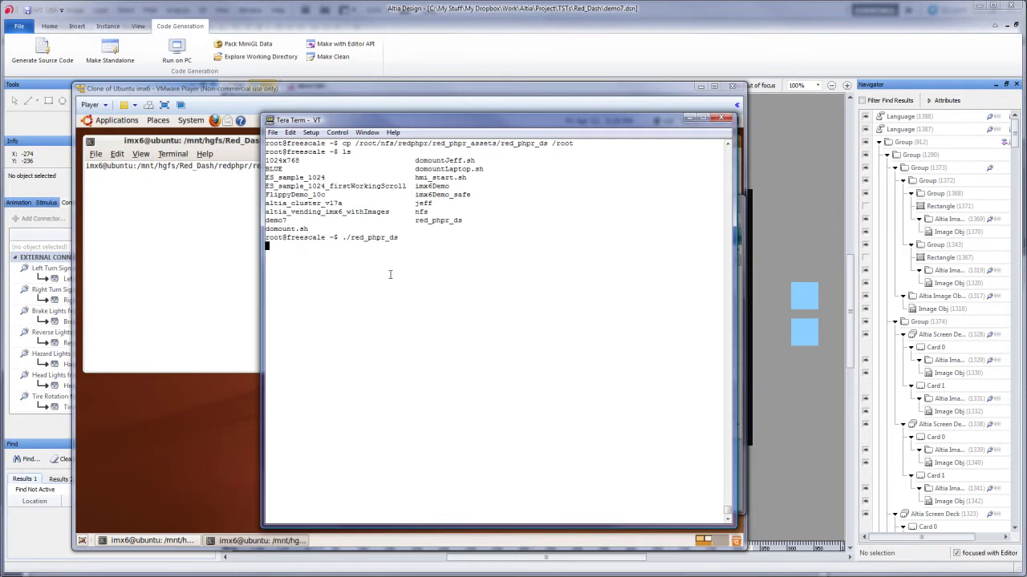
- In the Tera Term session, check the board's running processes with top and quit the listing
type("top")
key("Return")
key("q")
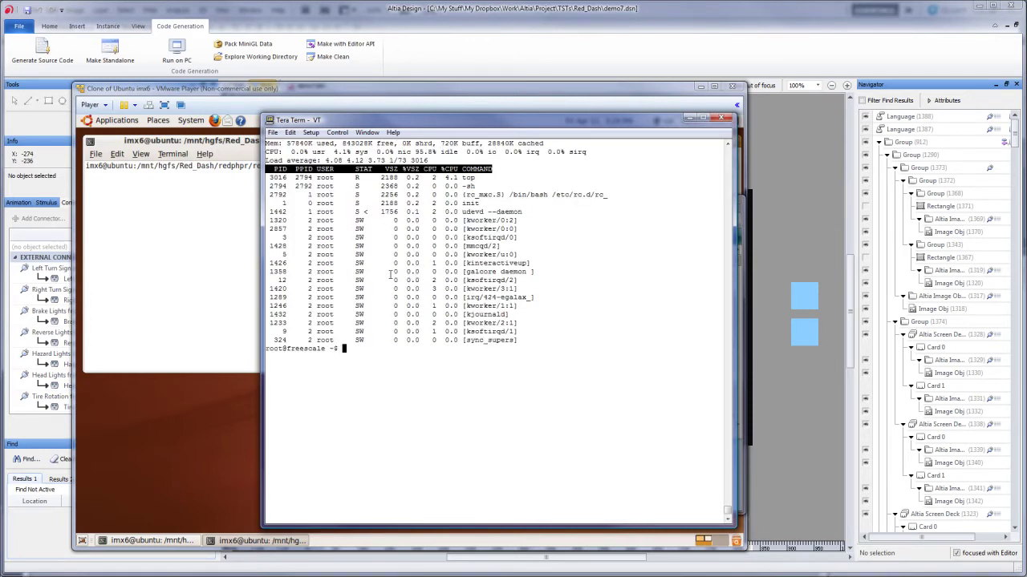
- Copy the compiled demo7 program to the board by running cp /root/nfs/demo7 /root
type("top")
key("Up")
key("Up")
key("Up")
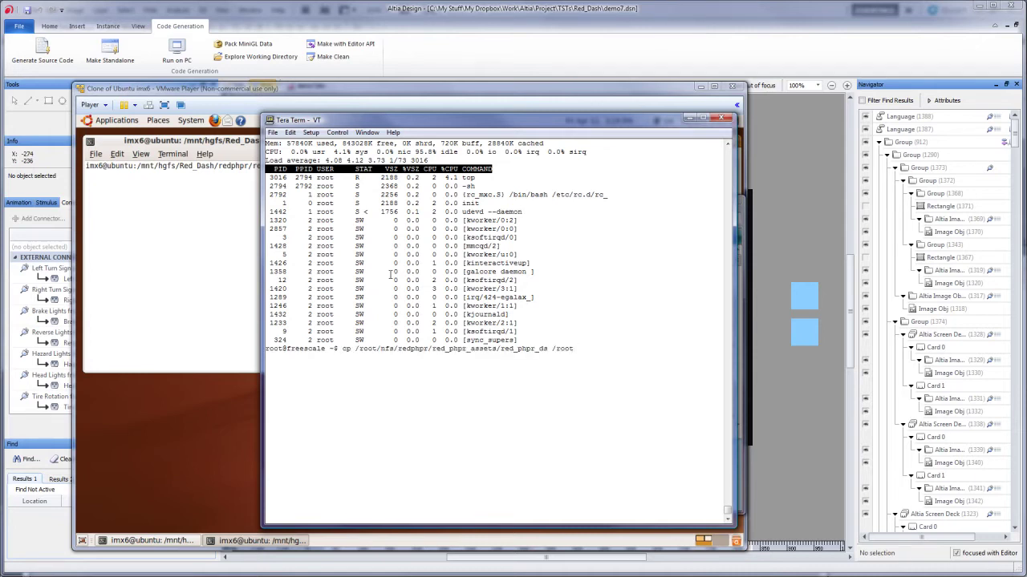
key("BackSpace")
key("BackSpace")
key("BackSpace")
key("BackSpace")
key("BackSpace")
key("BackSpace")
key("BackSpace")
key("BackSpace")
key("BackSpace")
key("BackSpace")
key("BackSpace")
key("BackSpace")
key("BackSpace")
key("BackSpace")
key("BackSpace")
key("BackSpace")
key("BackSpace")
key("BackSpace")
key("BackSpace")
key("BackSpace")
key("BackSpace")
key("BackSpace")
key("BackSpace")
key("BackSpace")
key("BackSpace")
key("BackSpace")
key("BackSpace")
key("BackSpace")
type("demo7 /root")
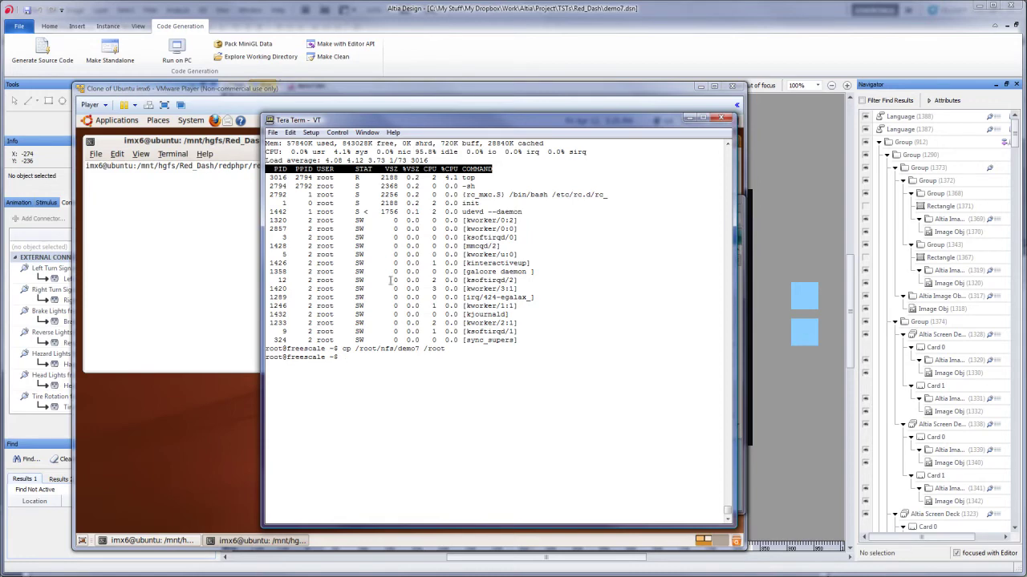
- List the files in the board's /root directory and launch the program with ./demo7
mouse_move(349, 126)
left_mouse_down()
mouse_move(333, 125)
mouse_move(347, 126)
left_mouse_up()
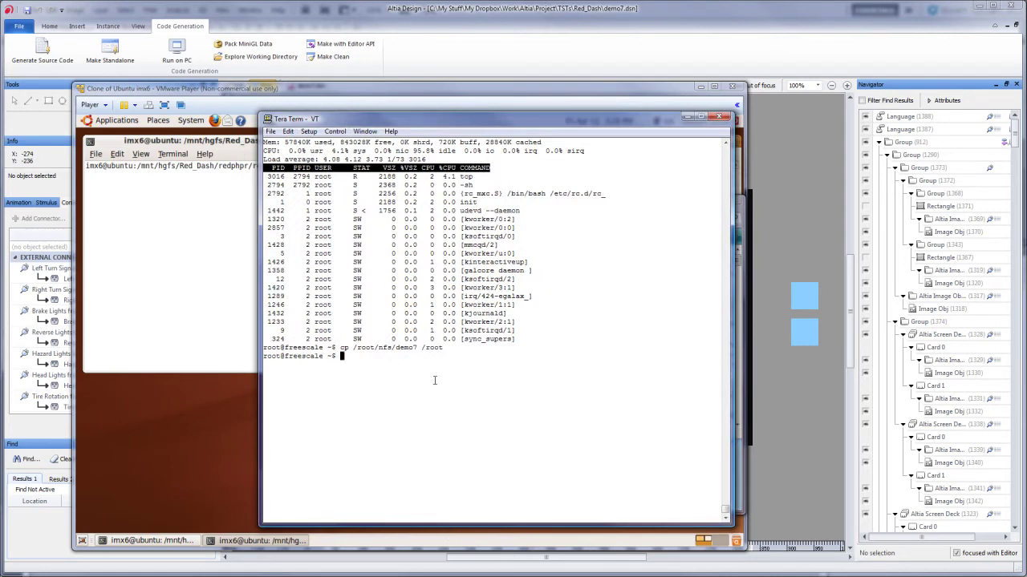
type("ls")
key("Return")
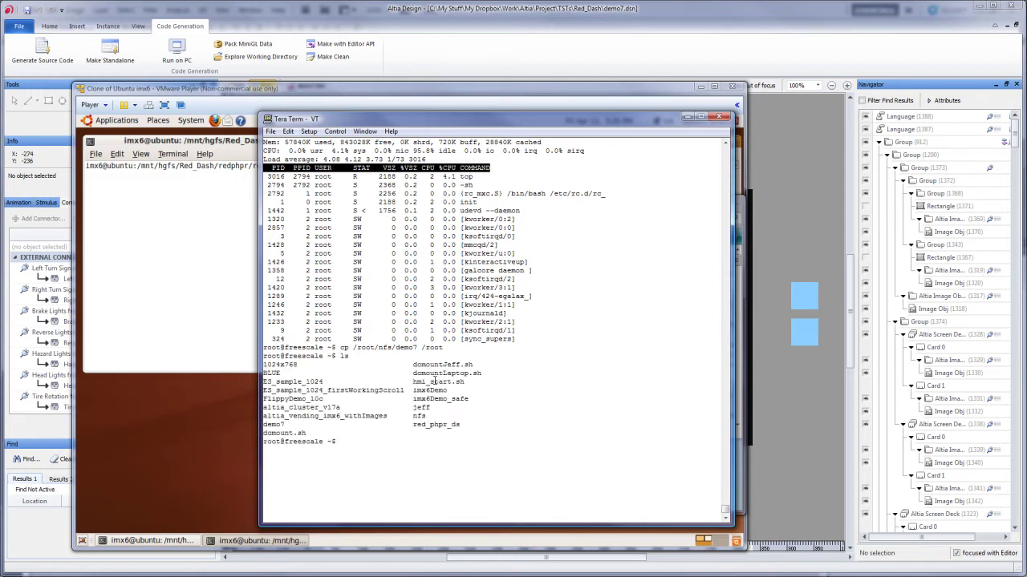
type("./demo7")
- Switch to Microsoft LifeCam and minimize the Tera Term window to view the board's display
key("alt+Tab")
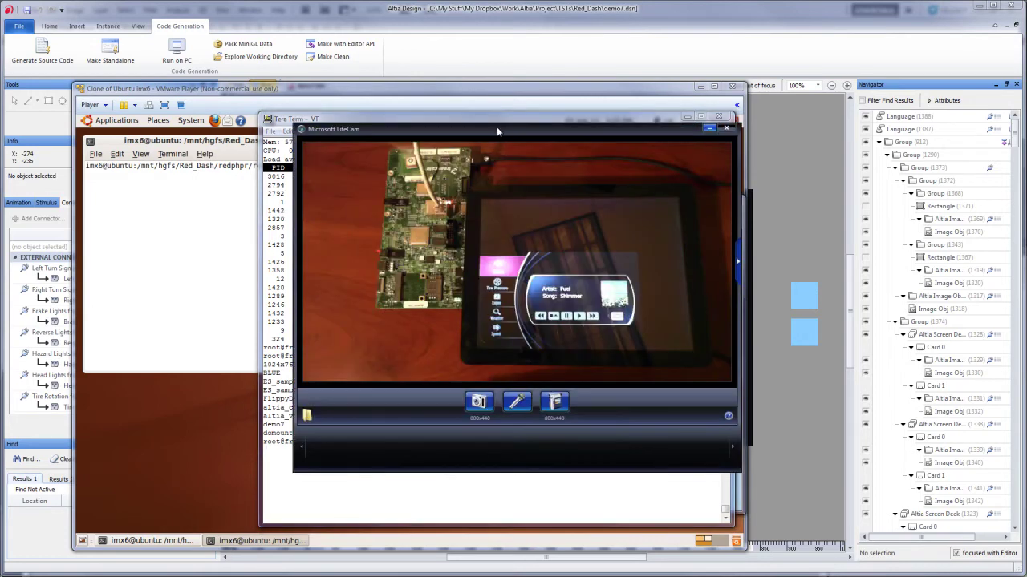
mouse_move(492, 120)
left_mouse_down()
mouse_move(459, 125)
mouse_move(486, 126)
left_mouse_up()
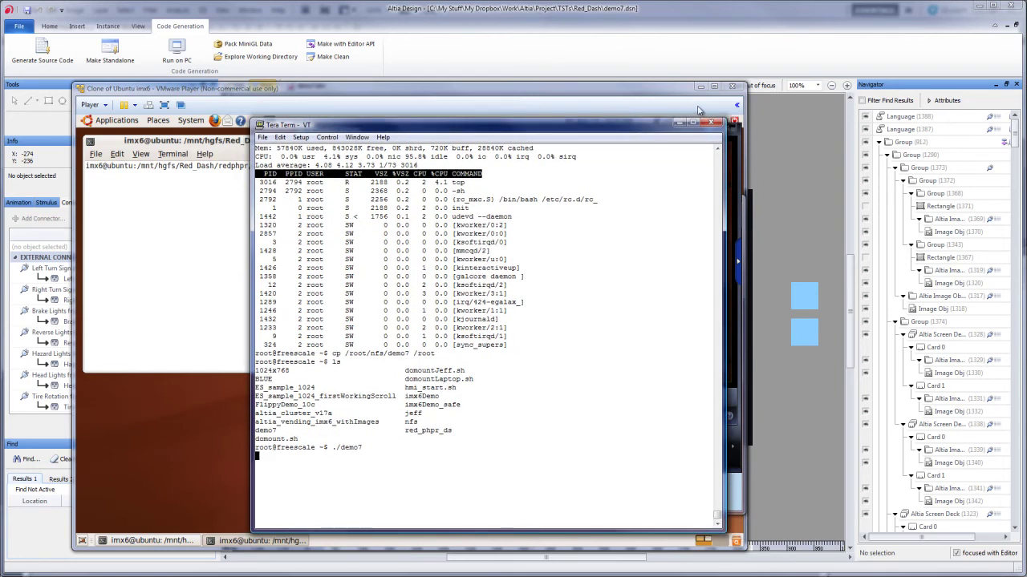
left_click(679, 124)
left_click_drag(600, 128, 574, 129)
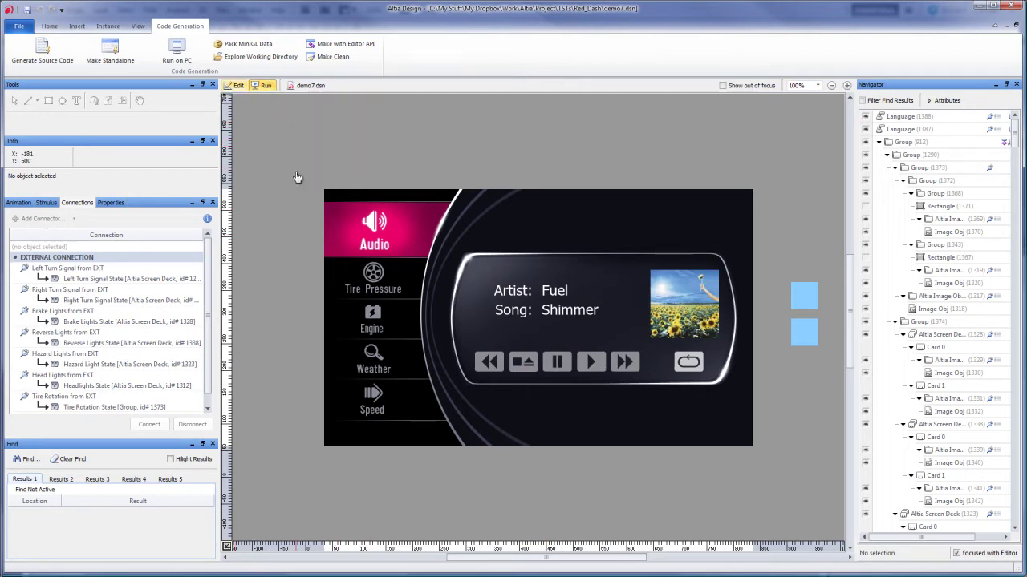
- Show the Speed screen in Altia Design, switch the design to edit mode and focus into the speedometer objects
left_click(371, 405)
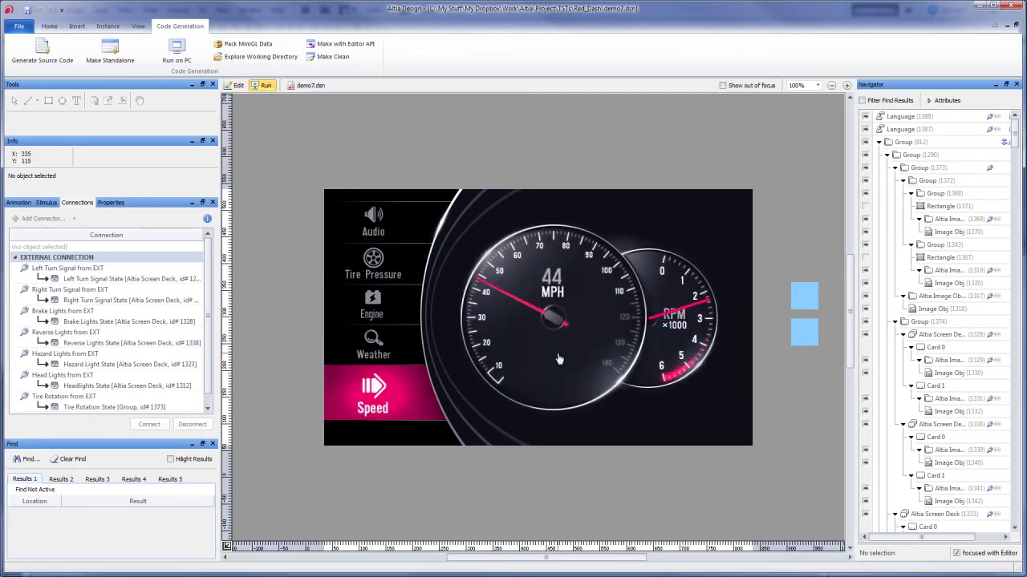
left_click(239, 86)
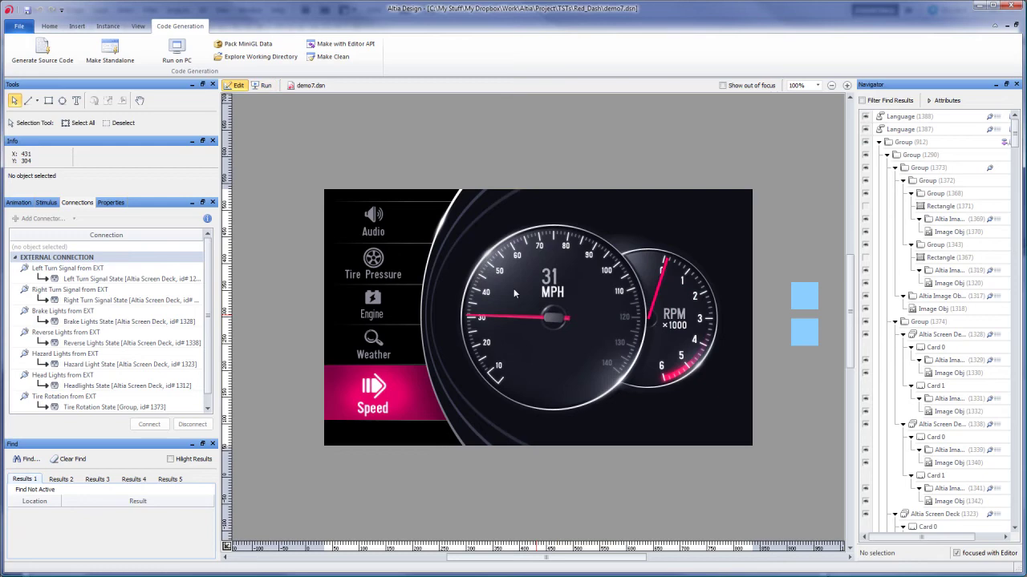
left_click(552, 325)
left_click(552, 325)
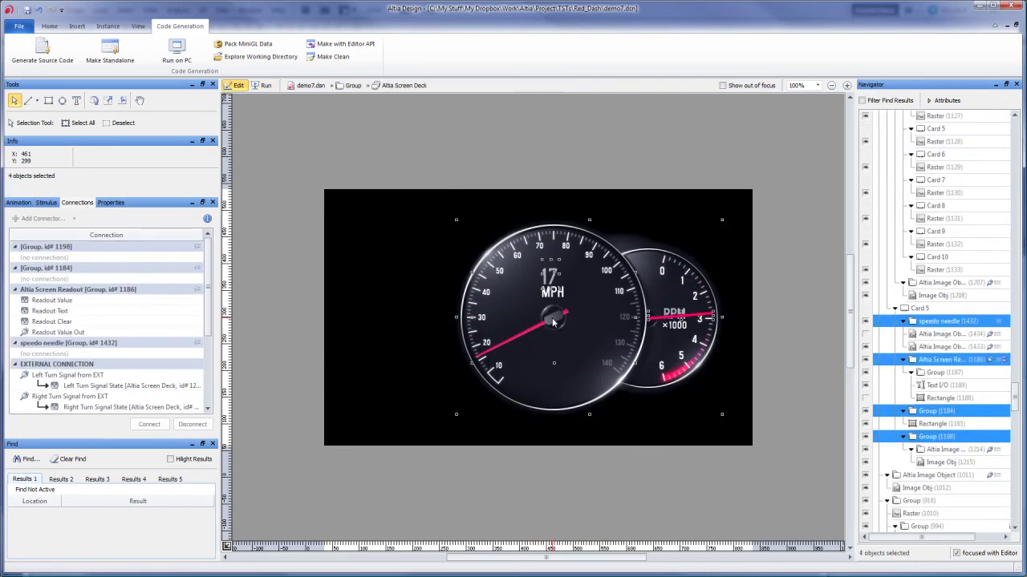
- Focus into the speedo needle group and set the visible needle image object's image name to speedo_needle3.png
left_click(552, 323)
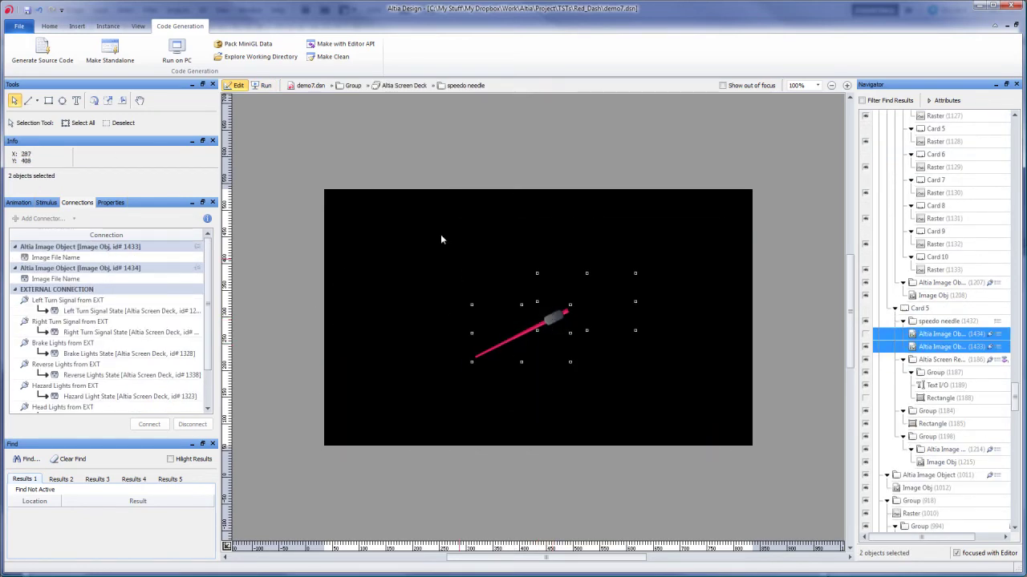
left_click(435, 128)
left_click(519, 336)
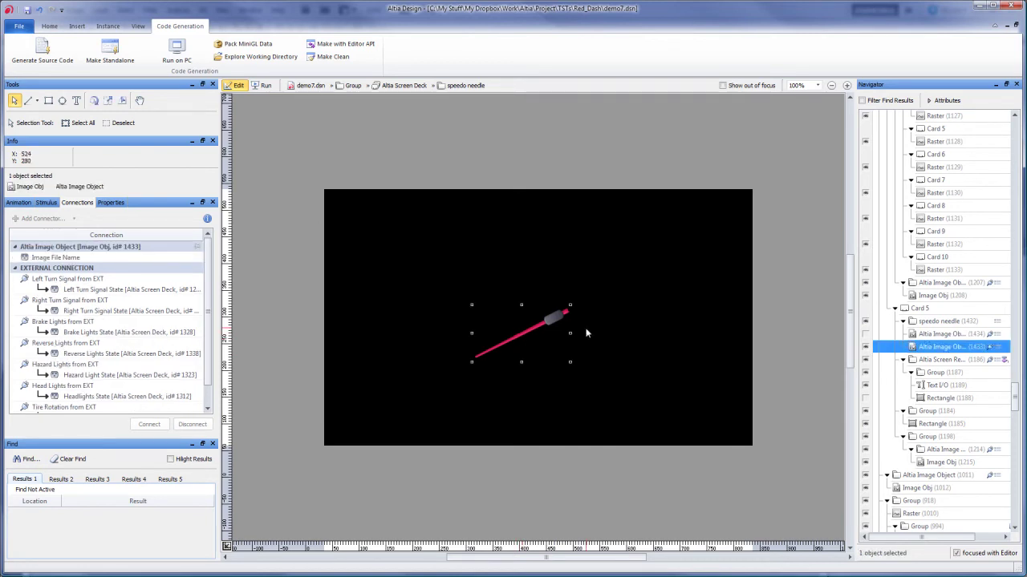
left_click(20, 203)
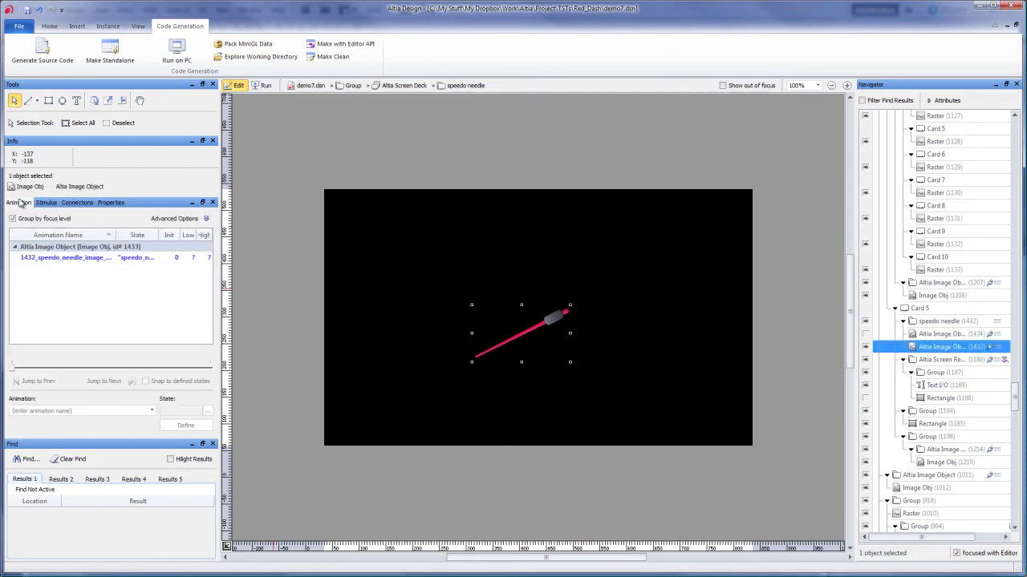
left_click(135, 257)
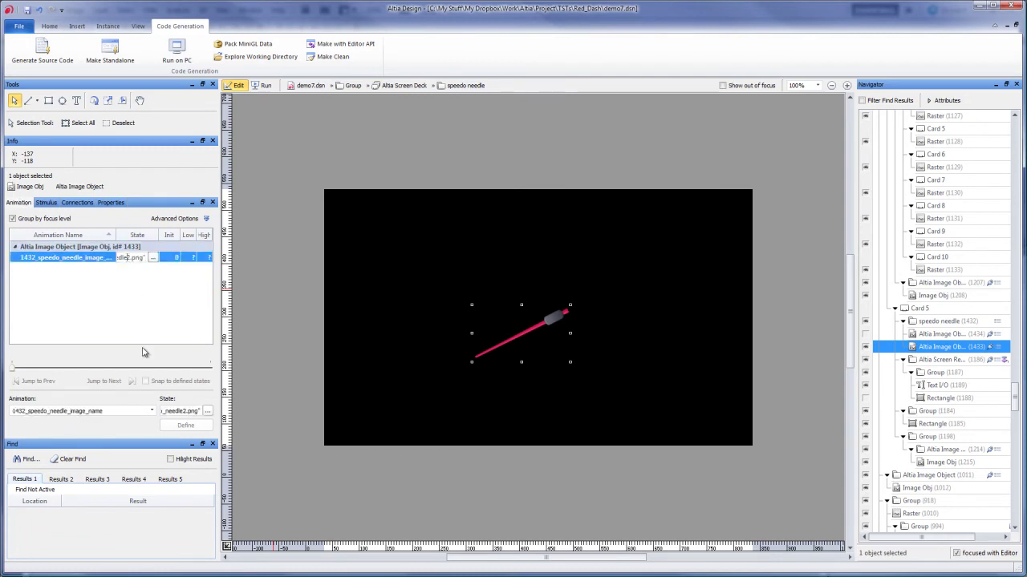
key("BackSpace")
type("3")
key("Return")
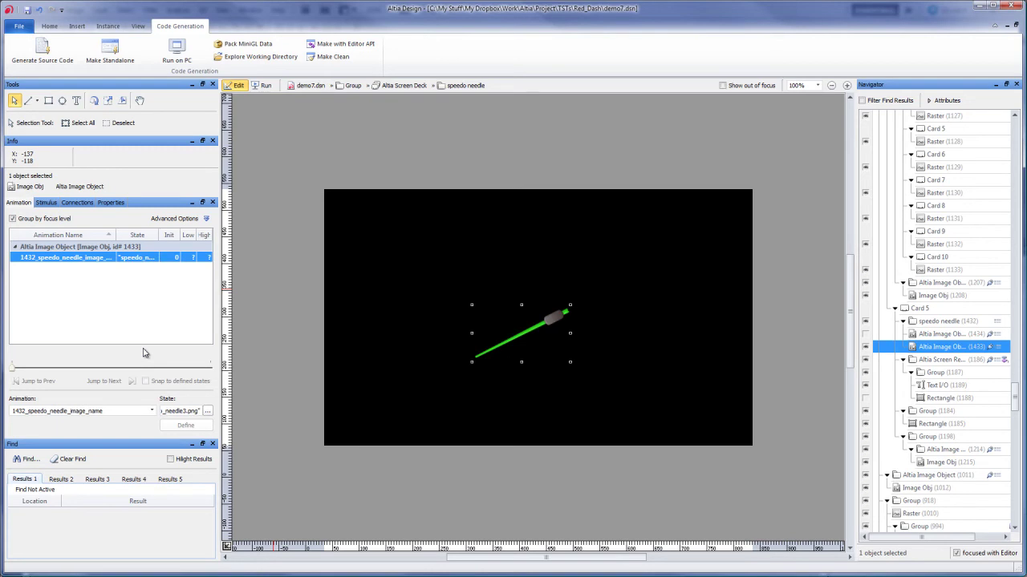
- Return to the top level of demo7.dsn, run the design and view the Tire Pressure, Engine, Weather, Speed and Audio screens
left_click(308, 85)
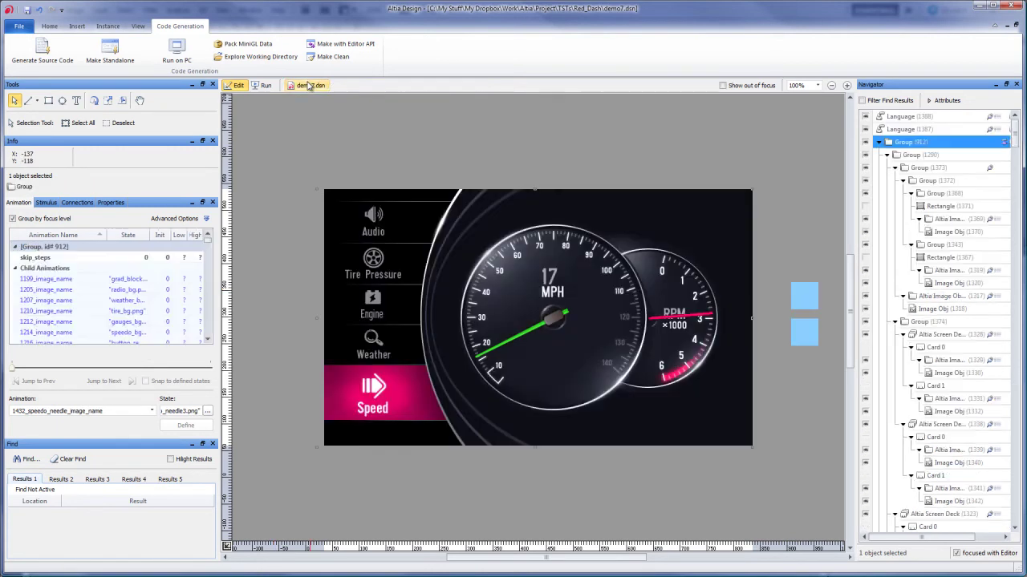
left_click(264, 85)
left_click(370, 277)
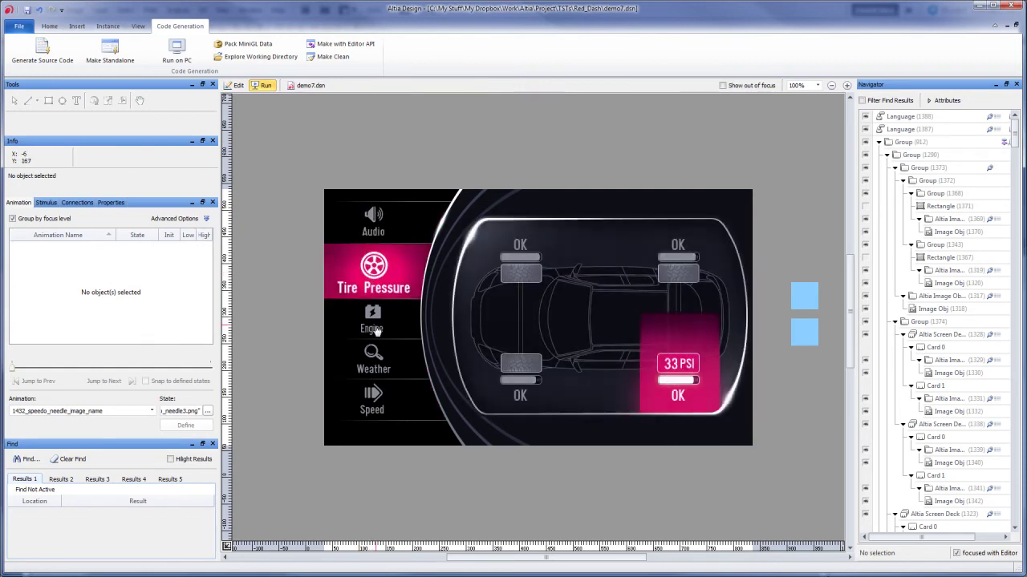
left_click(372, 317)
left_click(373, 358)
left_click(376, 410)
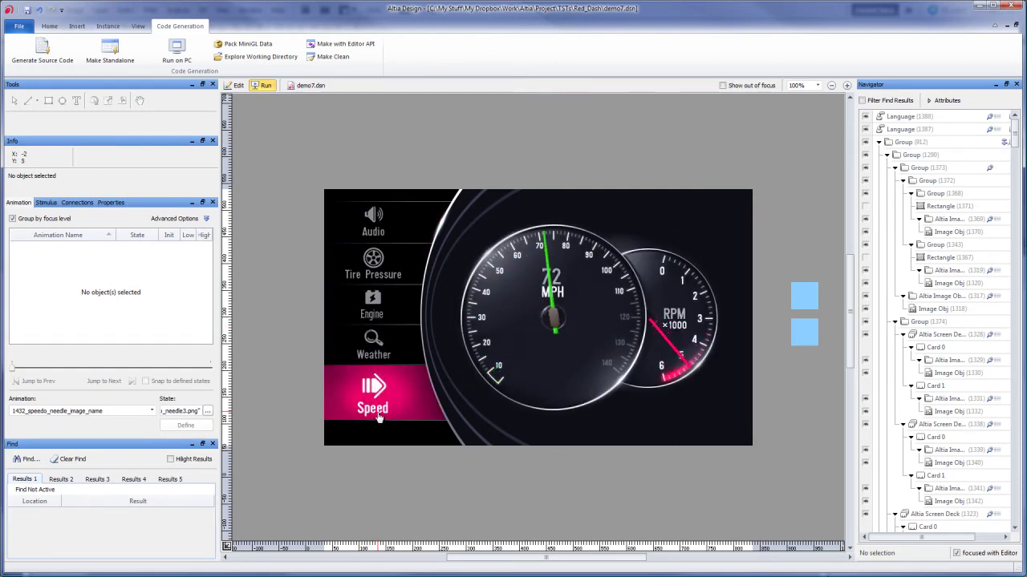
left_click(374, 268)
left_click(383, 243)
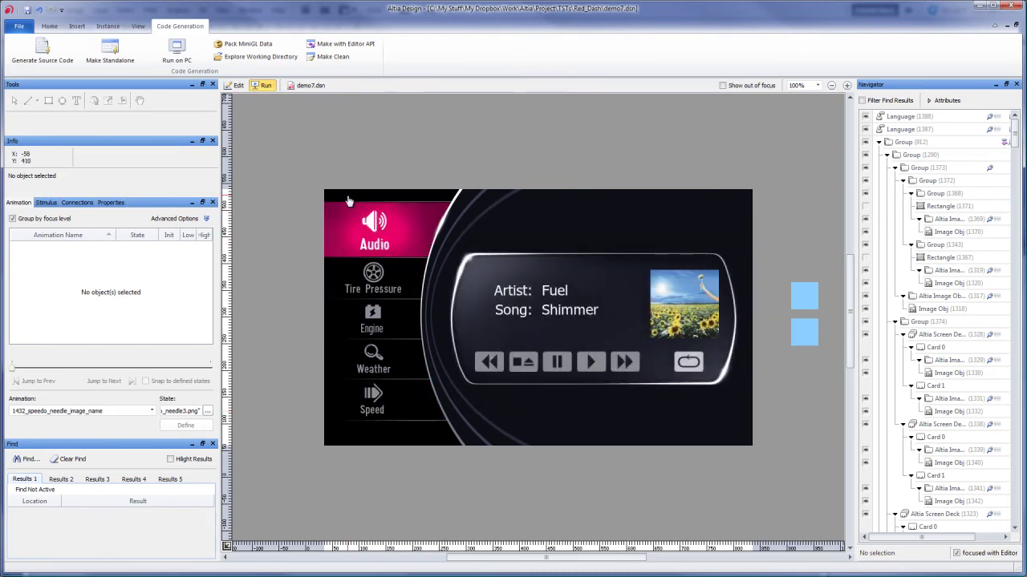
- Generate the source code for the Freescale i.MX6 OpenGL ES 2.0 (v1.0.0) target with the existing options and close the output dialog
left_click(38, 57)
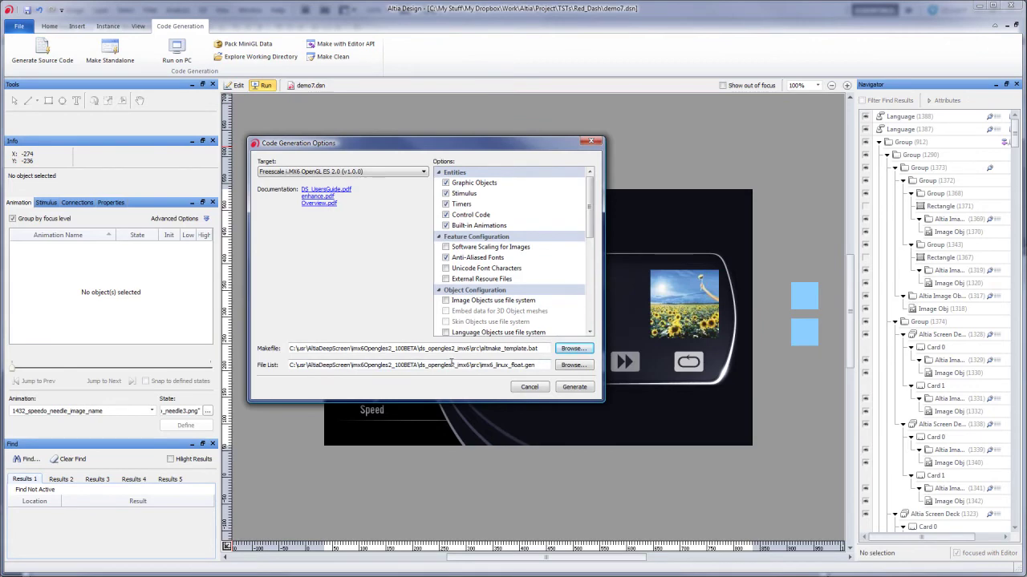
left_click(573, 388)
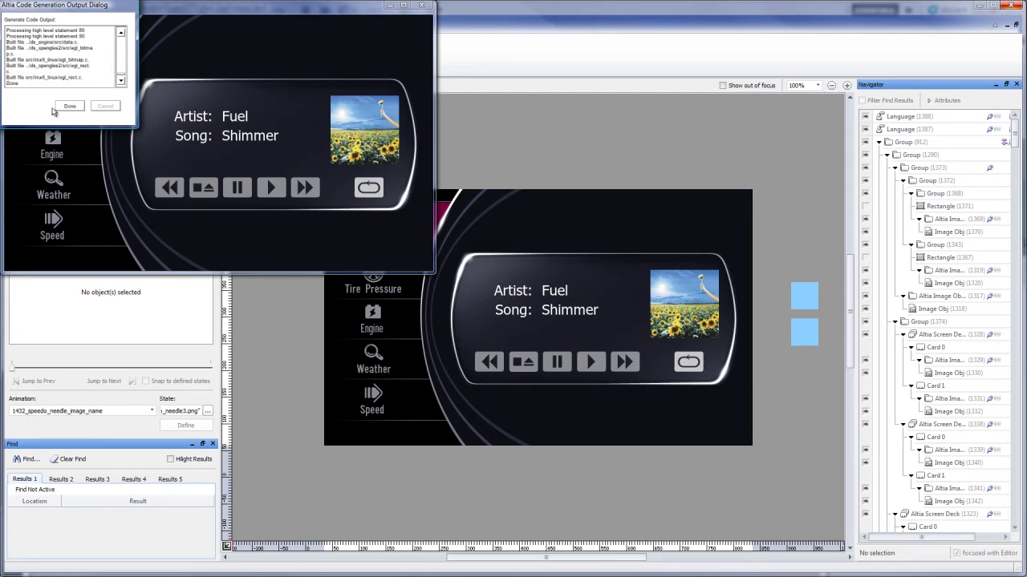
left_click(70, 106)
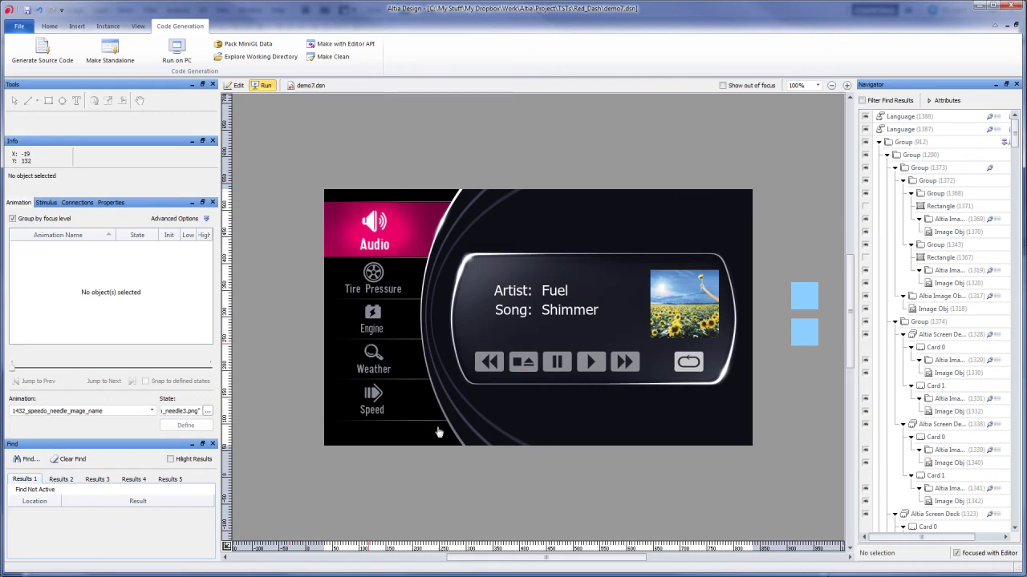
- Switch to the Ubuntu virtual machine and rebuild demo7 in the Red_Dash folder by running ./altmake.bat
key("alt+Tab")
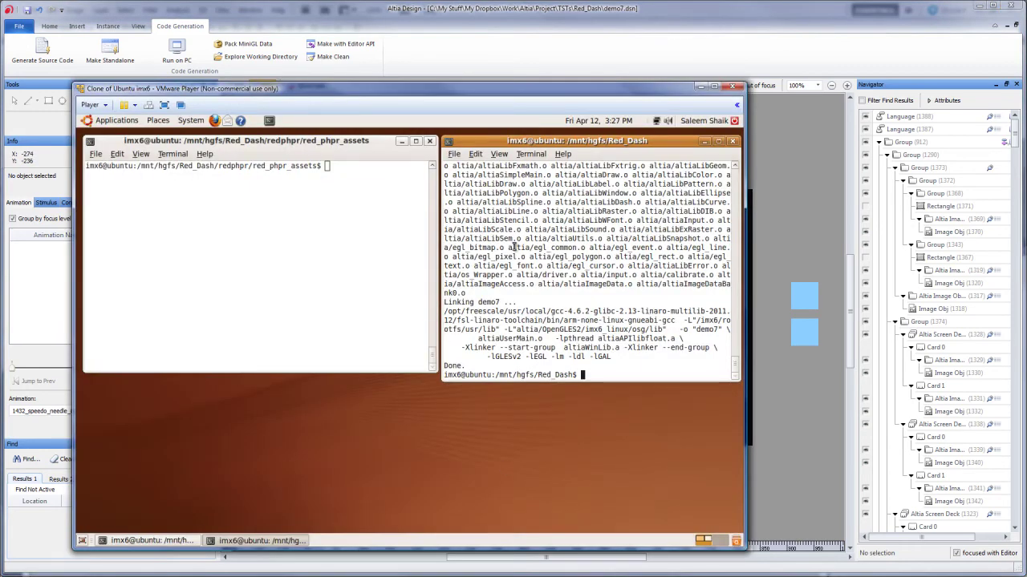
type("./altmake.bat")
key("Return")
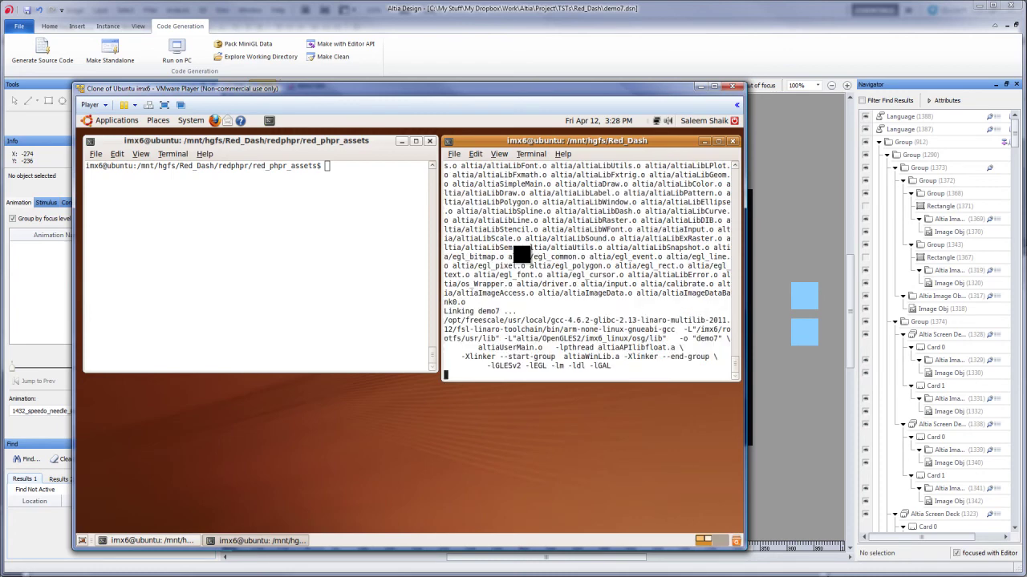
- Switch to Tera Term, stop the running demo7 and copy the rebuilt program to the board with cp /root/nfs/demo7 /root
key("alt+Tab")
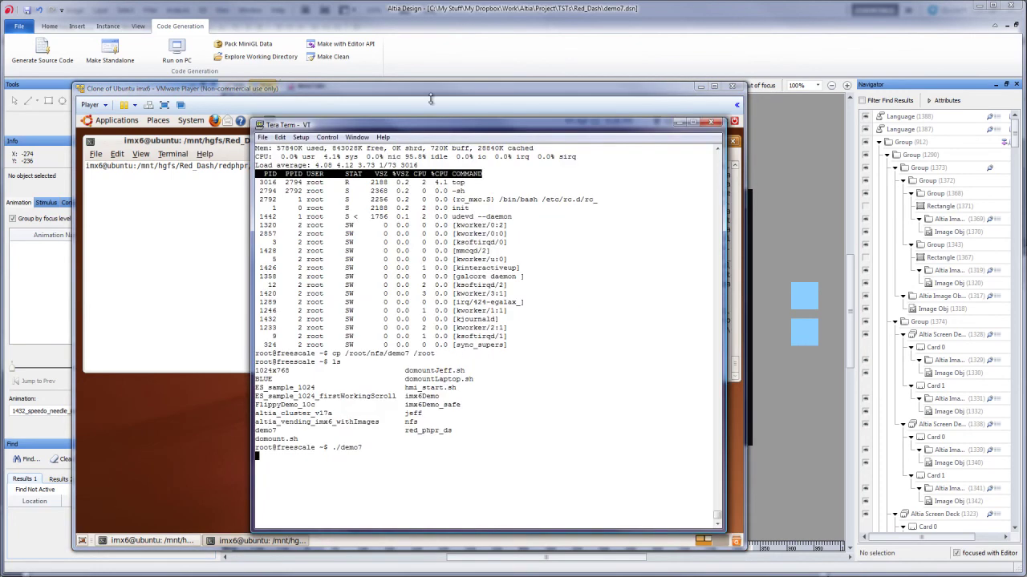
left_click_drag(439, 130, 454, 109)
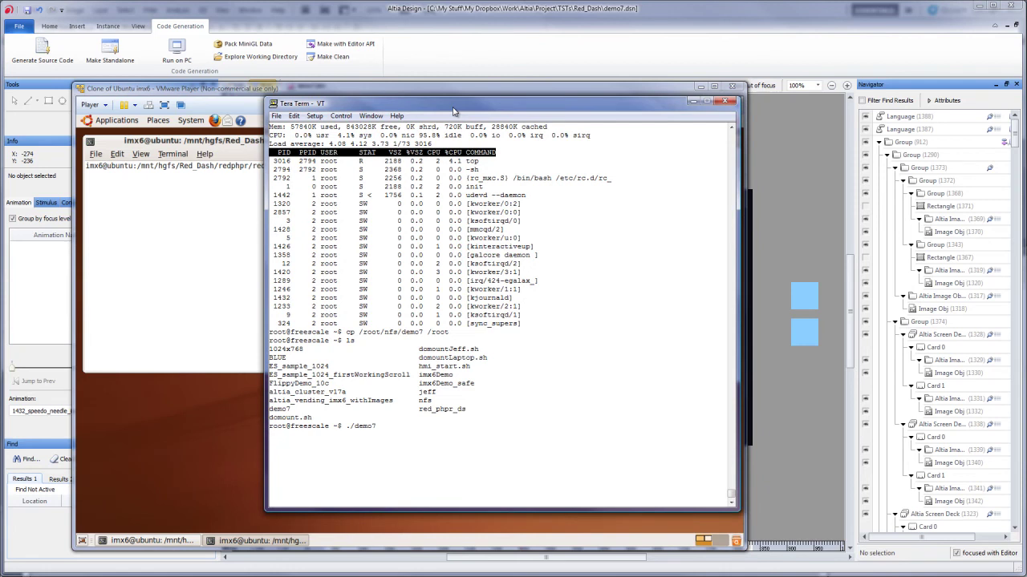
key("Return")
key("Up")
key("Up")
key("Up")
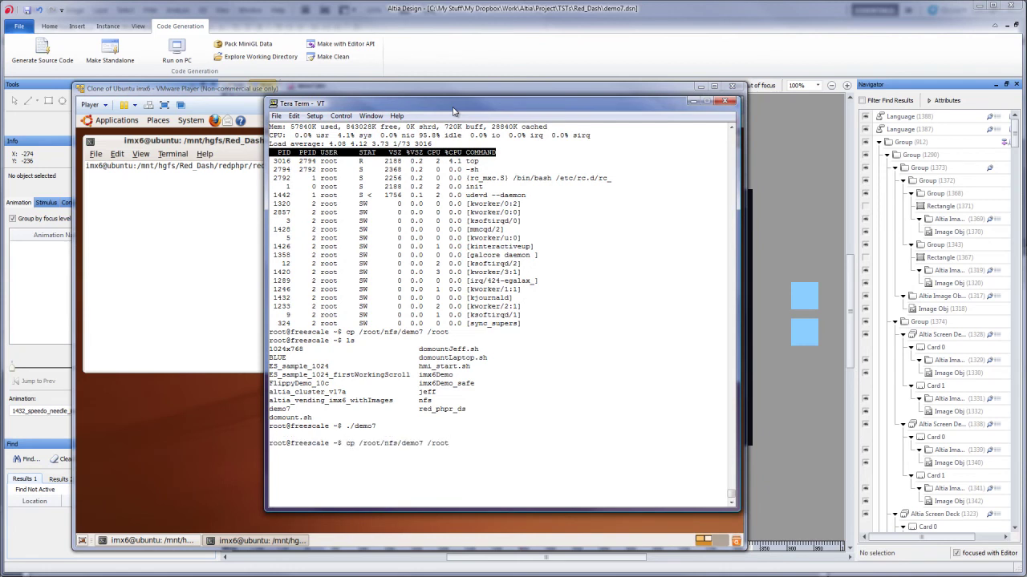
key("Return")
- Launch the rebuilt program with ./demo7 and switch to Microsoft LifeCam to view the board's display
type("./demo7")
key("Return")
key("alt+Tab")
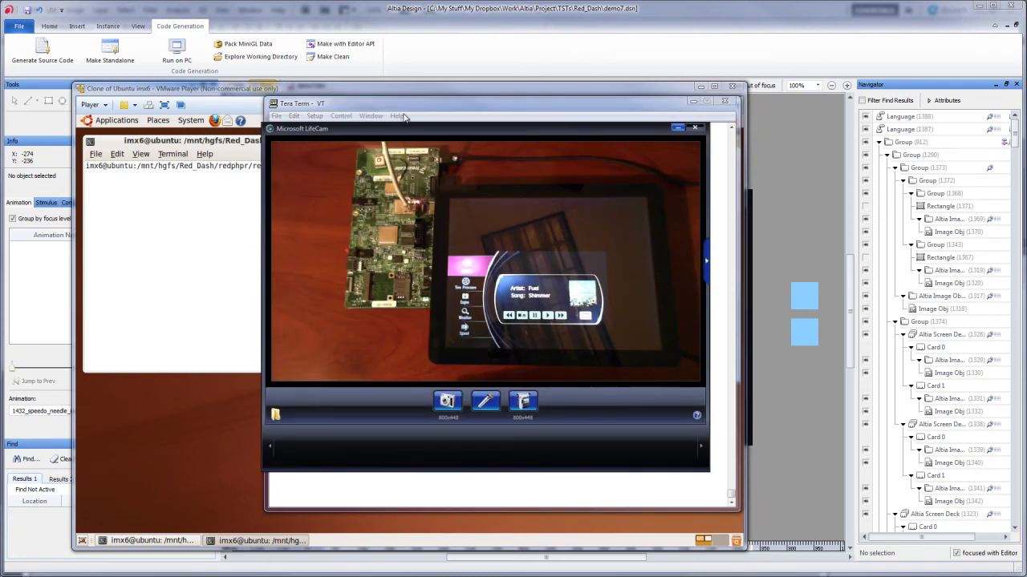